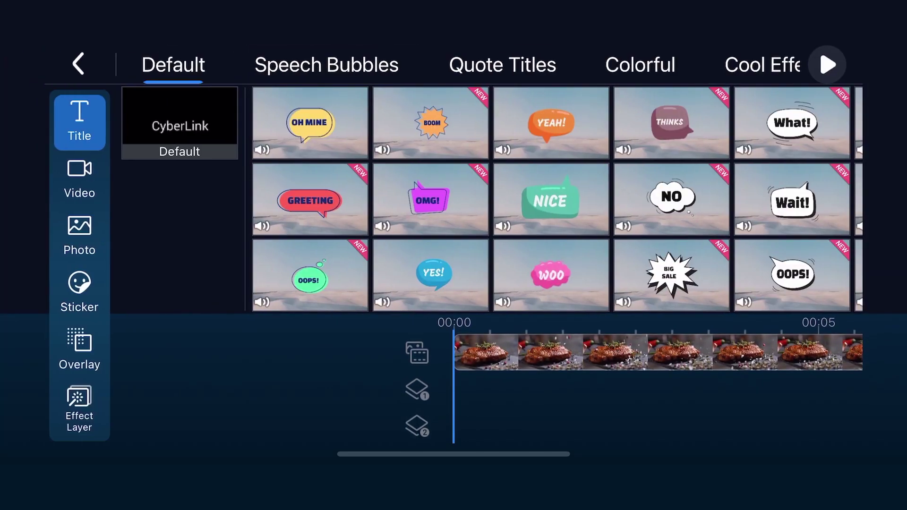
# Step: Add the YEAH! speech-bubble title template to the timeline above the steak video
pyautogui.click(551, 122)
pyautogui.click(528, 123)
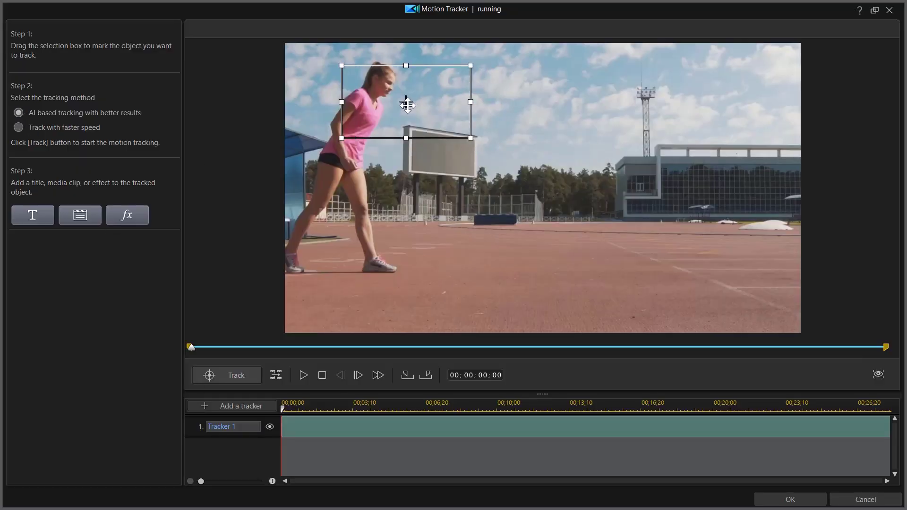
# Step: Place the tracking box on the running woman's torso and run motion tracking
pyautogui.moveTo(545, 188); pyautogui.dragTo(387, 112)
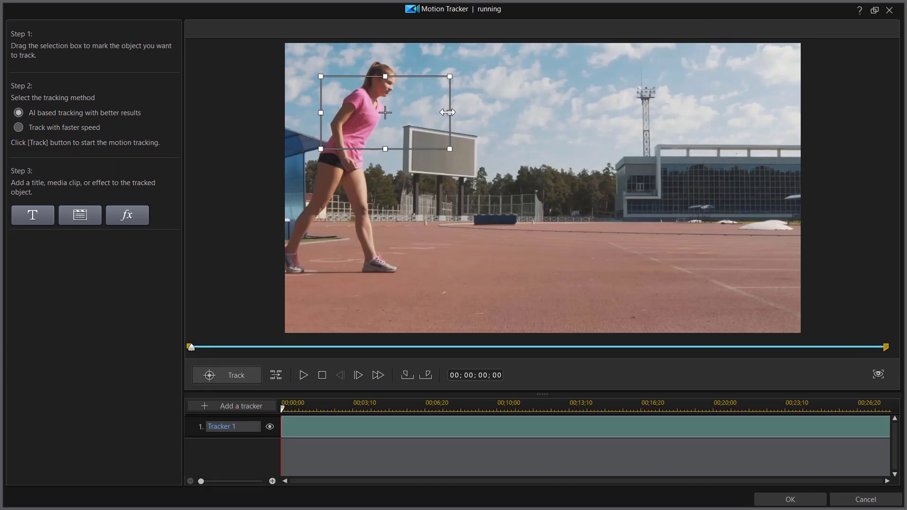
pyautogui.click(257, 374)
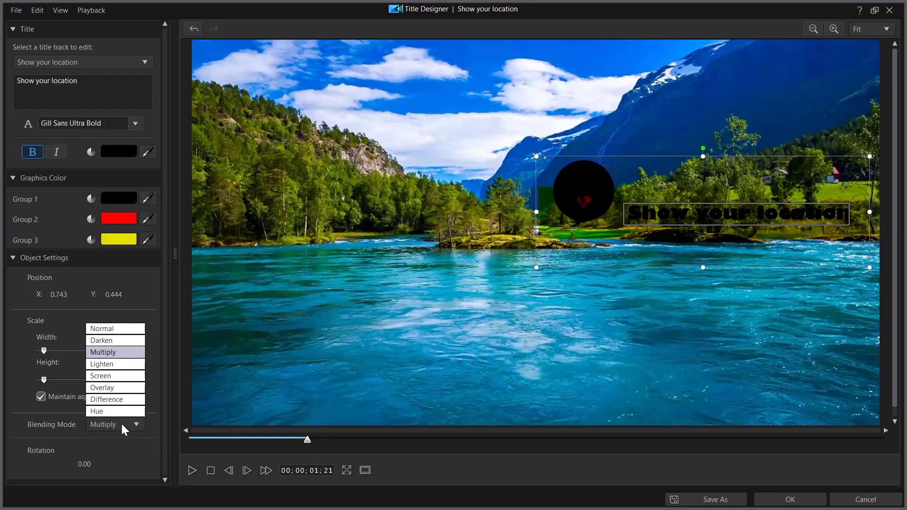
# Step: Set the Show your location title's blending mode to Screen and confirm
pyautogui.click(125, 378)
pyautogui.click(758, 505)
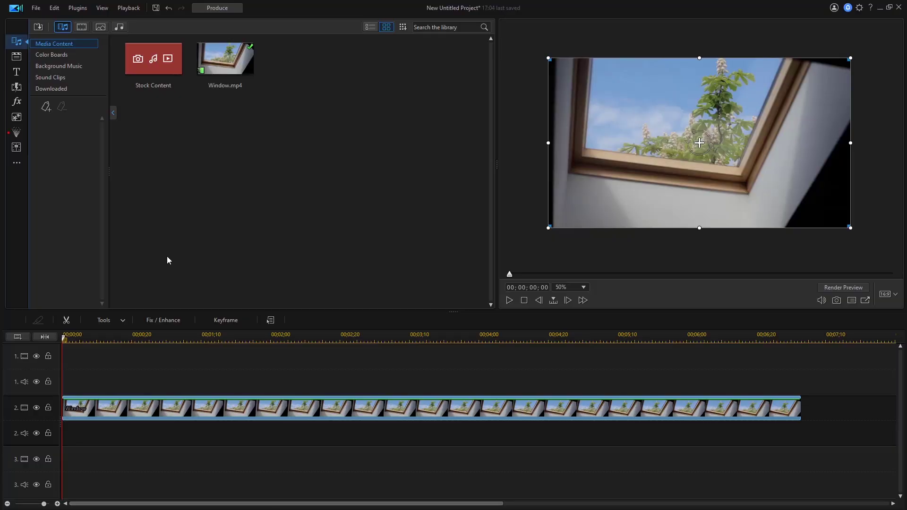
# Step: Draw an inverted custom polygon mask over the skylight glass of the Window clip
pyautogui.click(122, 319)
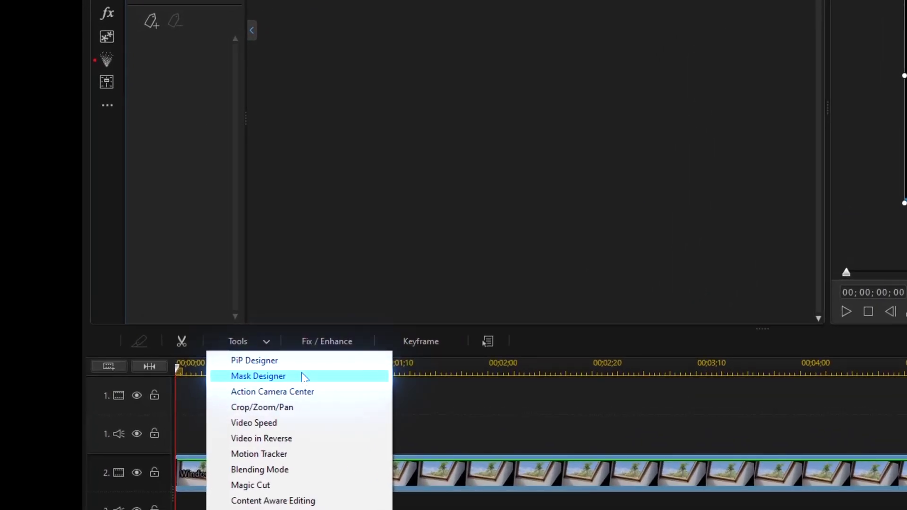
pyautogui.click(225, 360)
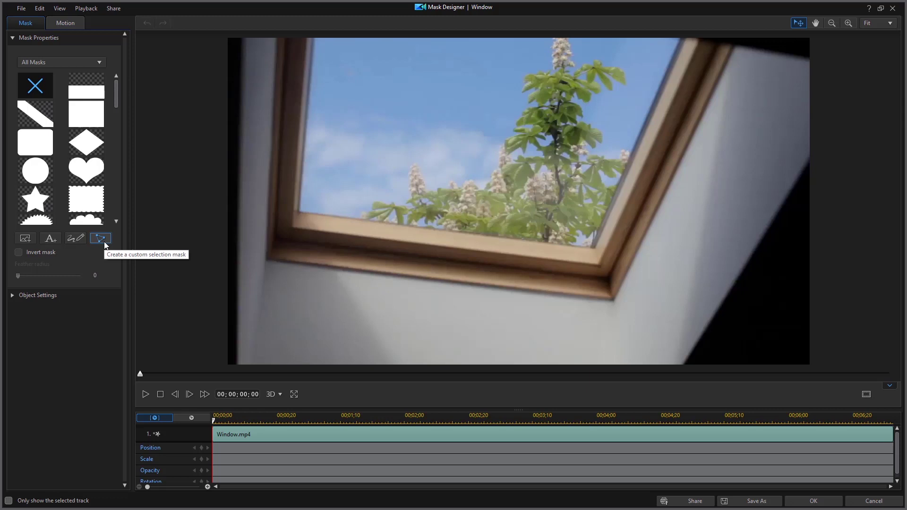
pyautogui.click(100, 239)
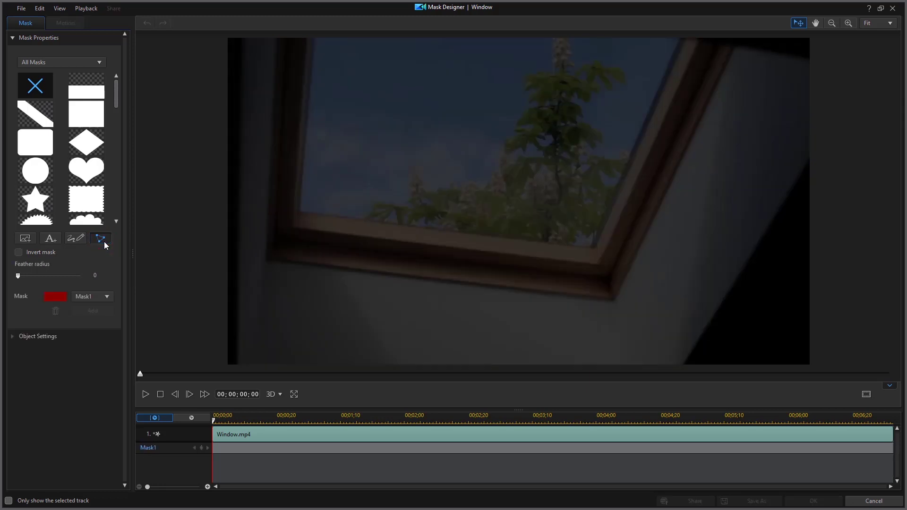
pyautogui.click(300, 211)
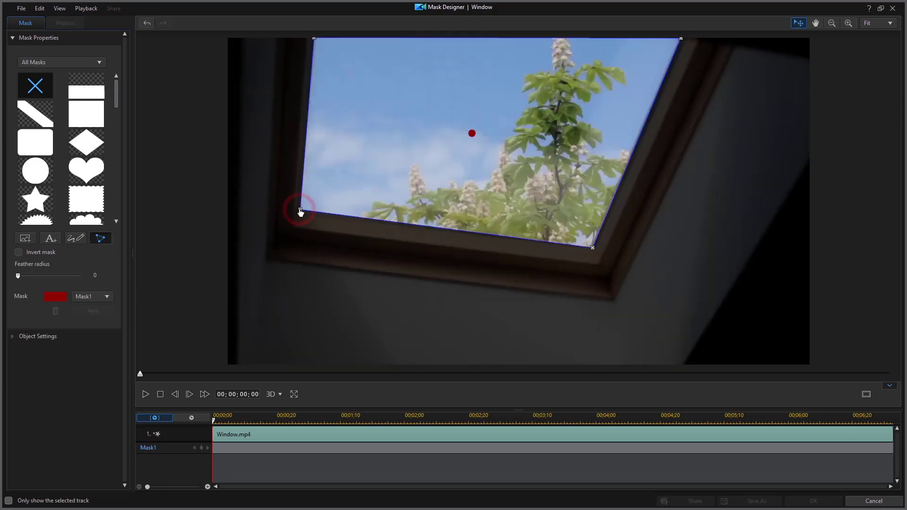
pyautogui.click(42, 252)
# Step: Keyframe the mask corner later in the clip and add an extended green color board on track 1
pyautogui.click(430, 434)
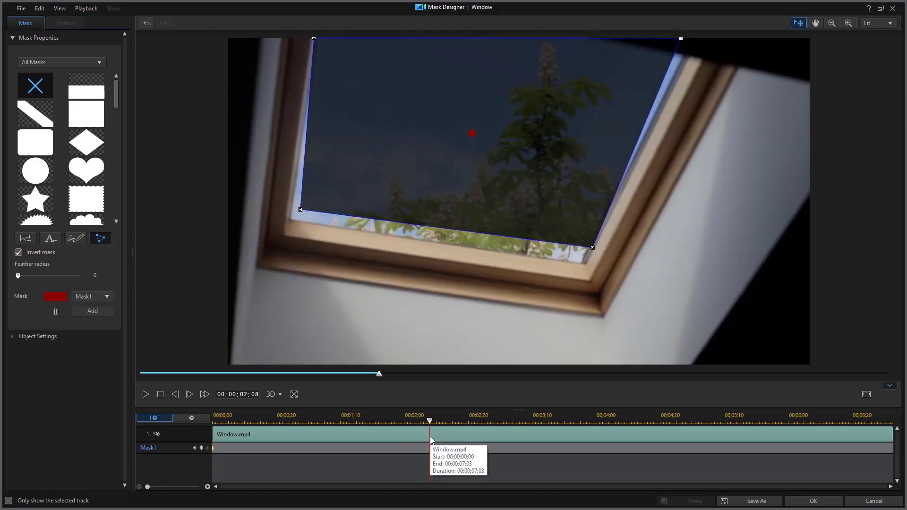
pyautogui.moveTo(300, 211); pyautogui.dragTo(288, 225)
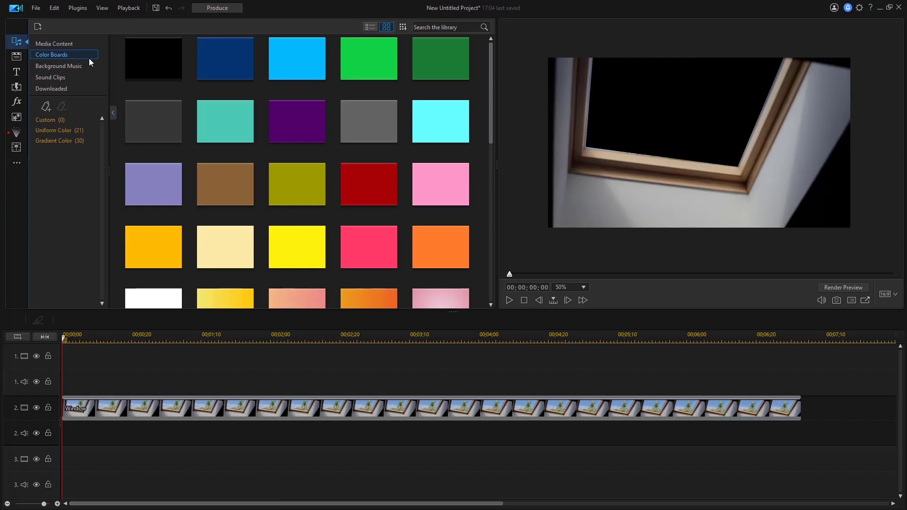
pyautogui.moveTo(369, 58); pyautogui.dragTo(58, 356)
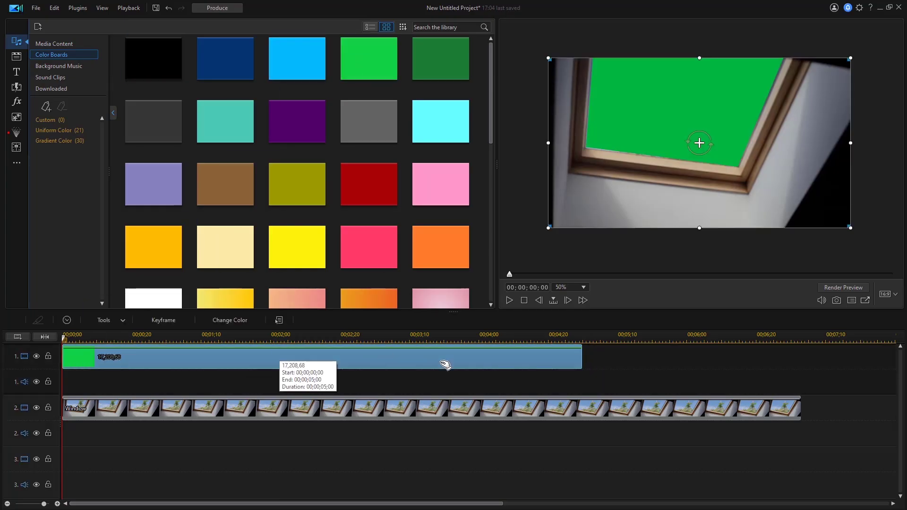
pyautogui.moveTo(583, 360); pyautogui.dragTo(801, 364)
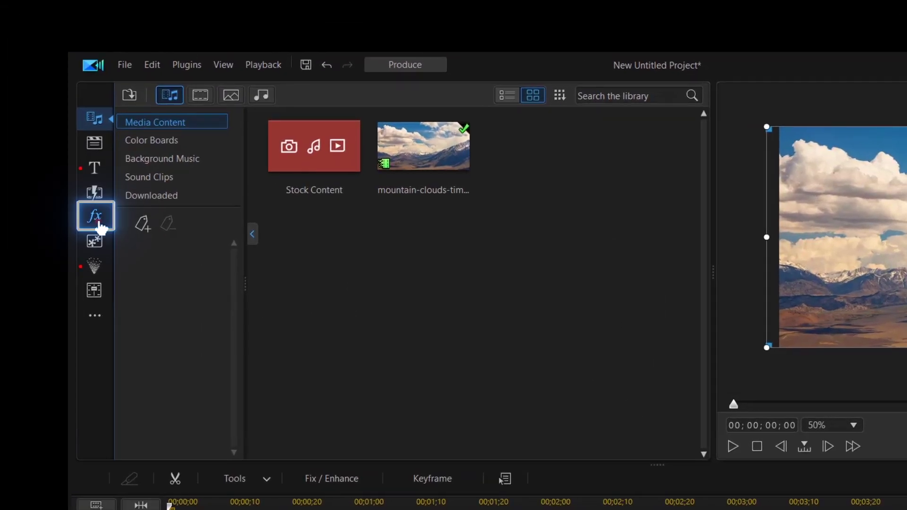
# Step: Import the Warm .CUBE LUT file into the color LUT library
pyautogui.click(95, 217)
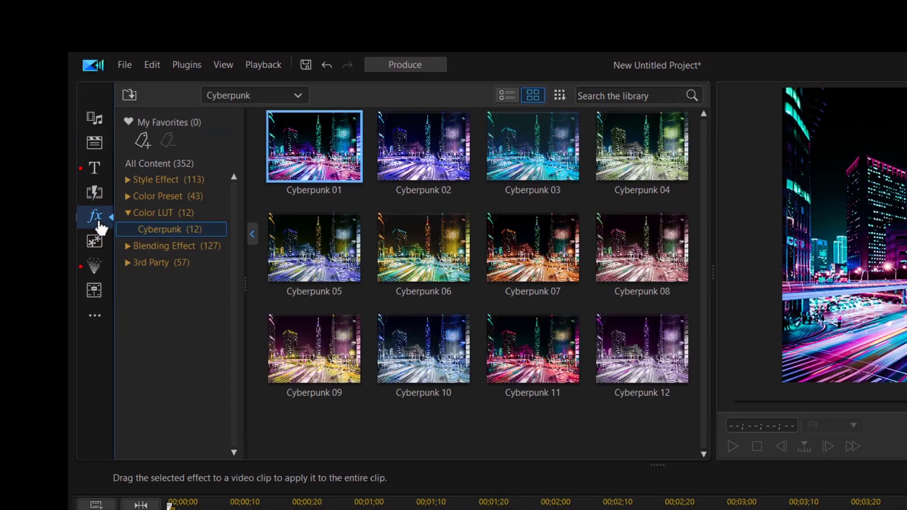
pyautogui.click(129, 94)
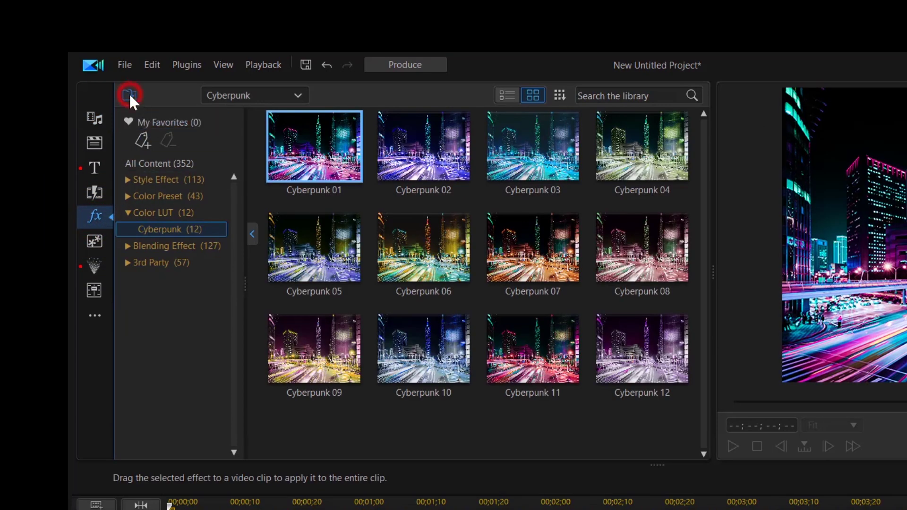
pyautogui.click(135, 117)
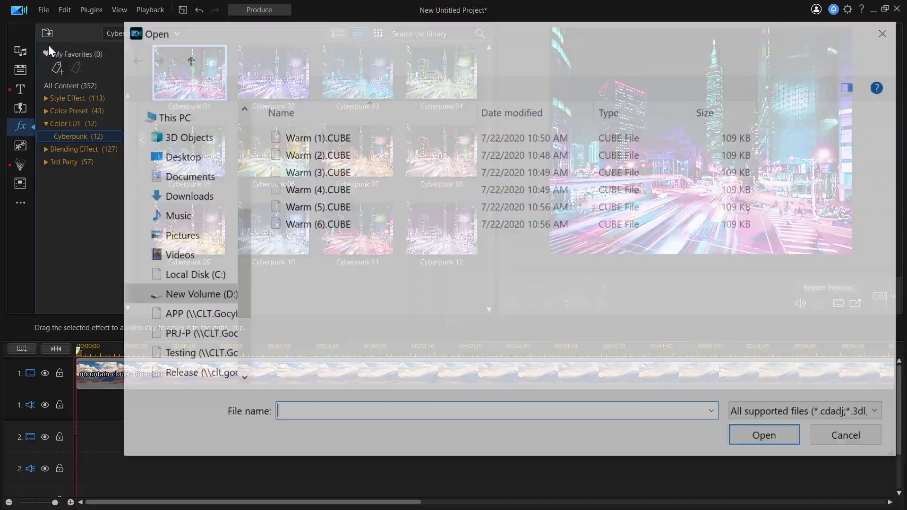
pyautogui.doubleClick(288, 154)
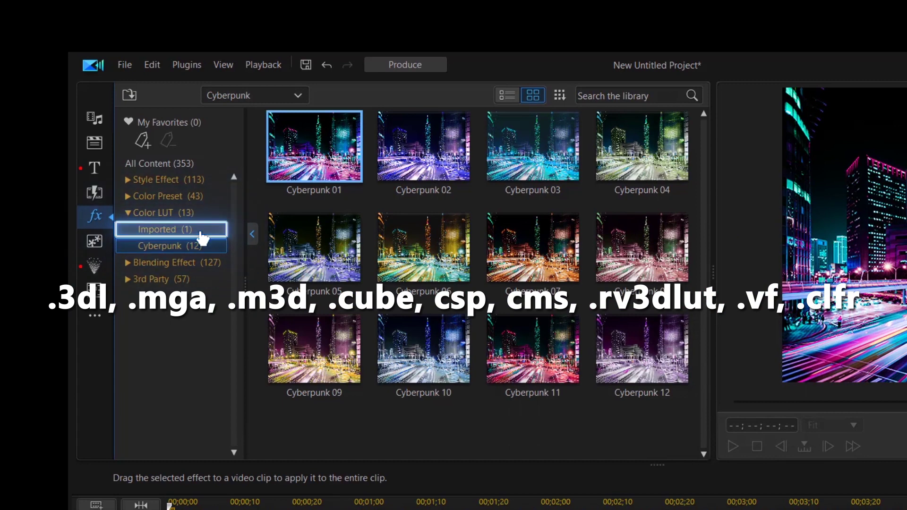
# Step: Apply the imported Warm (2) LUT to the mountain-clouds-time-lapse clip
pyautogui.click(201, 238)
pyautogui.moveTo(189, 71); pyautogui.dragTo(156, 258)
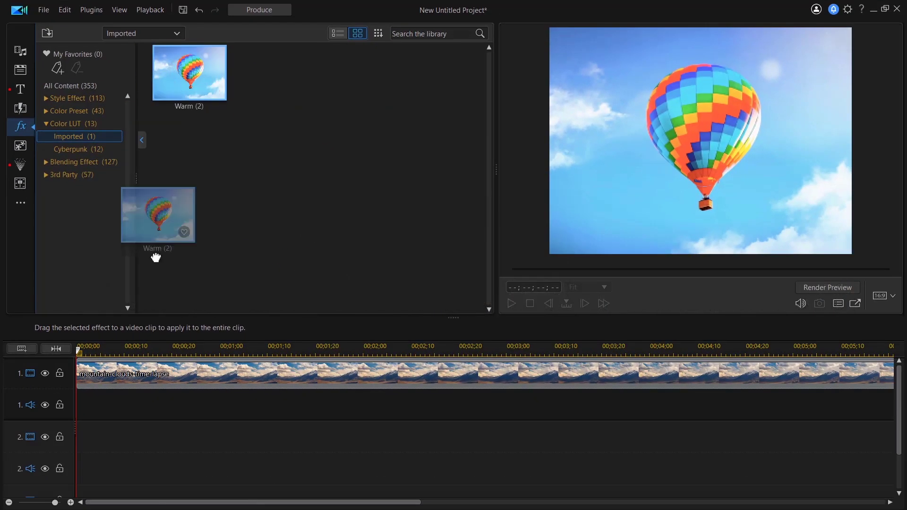
pyautogui.moveTo(89, 386); pyautogui.dragTo(88, 386)
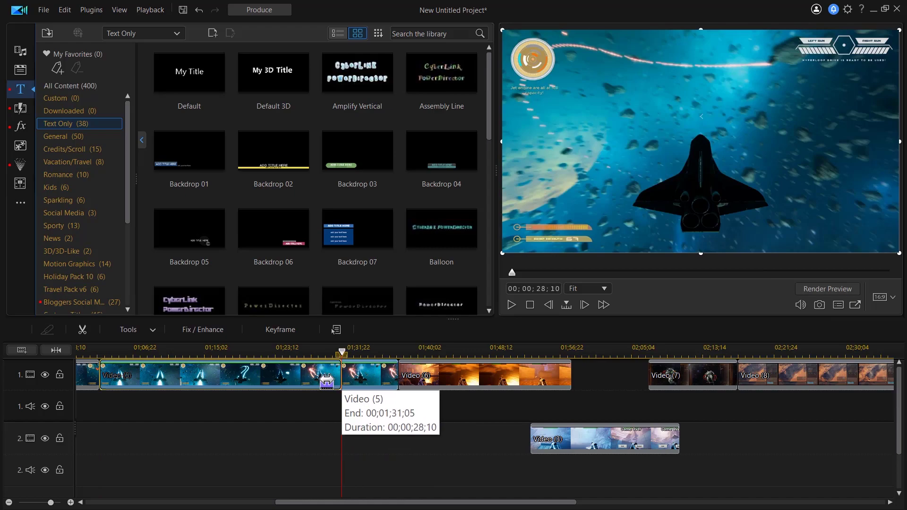
# Step: Trim the gameplay clip's end and move the 59:05 challenge text below Speedrun
pyautogui.moveTo(396, 375); pyautogui.dragTo(291, 383)
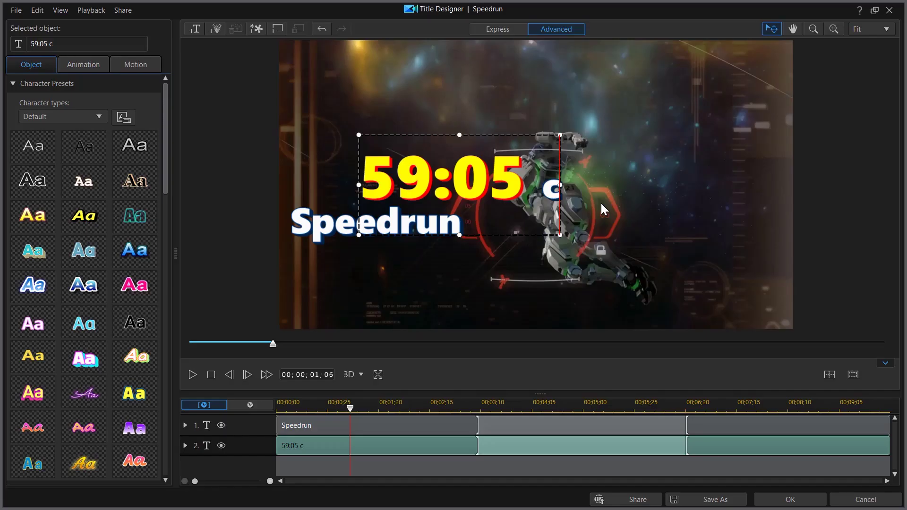
pyautogui.write('hallenge')
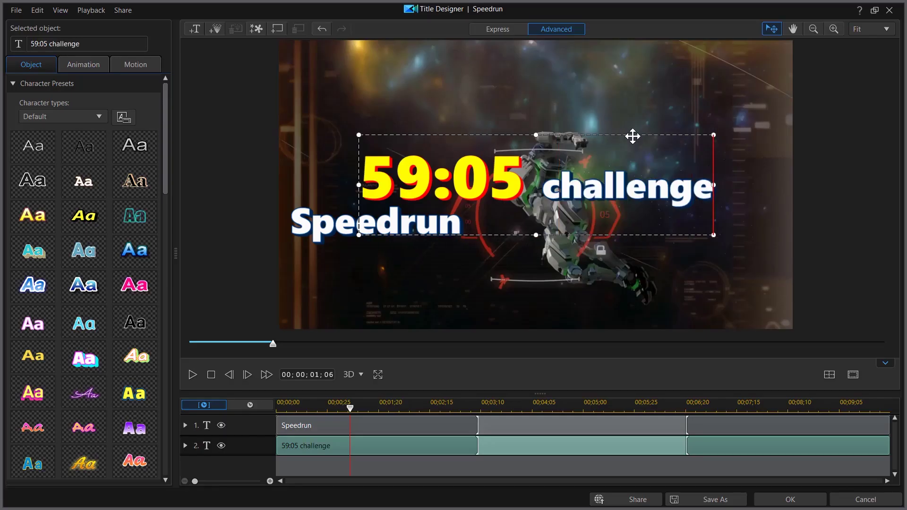
pyautogui.moveTo(633, 138); pyautogui.dragTo(563, 235)
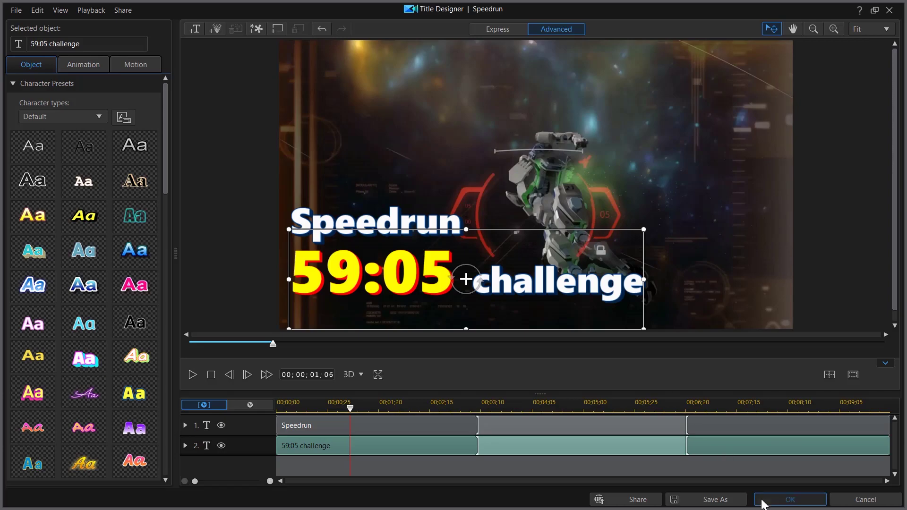